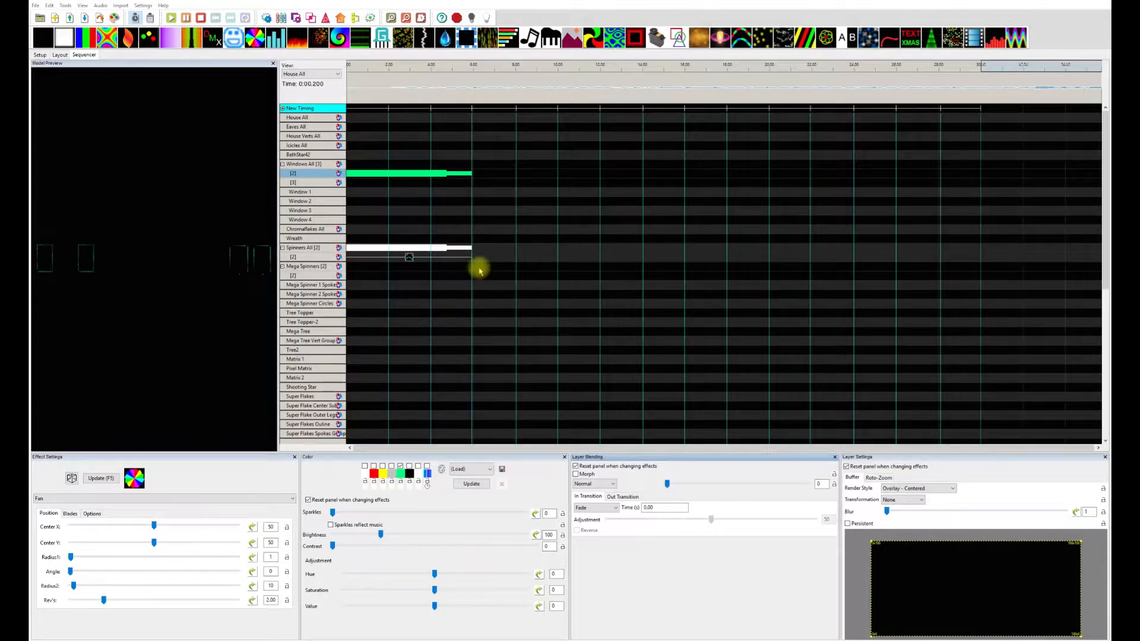
Select the Spinners All fan effect and turn off resetting on effect change for the Color, Layer Blending and Layer Settings panels
{"action": "left_click", "coordinate": [471, 247]}
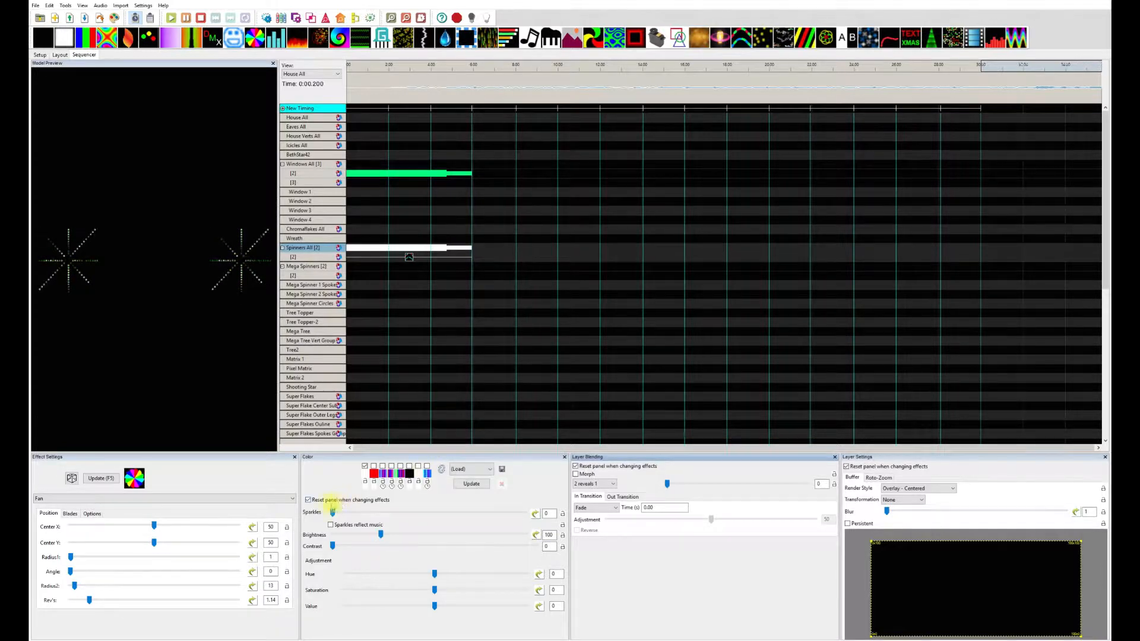
{"action": "left_click", "coordinate": [308, 500]}
{"action": "left_click", "coordinate": [575, 466]}
{"action": "left_click", "coordinate": [846, 466]}
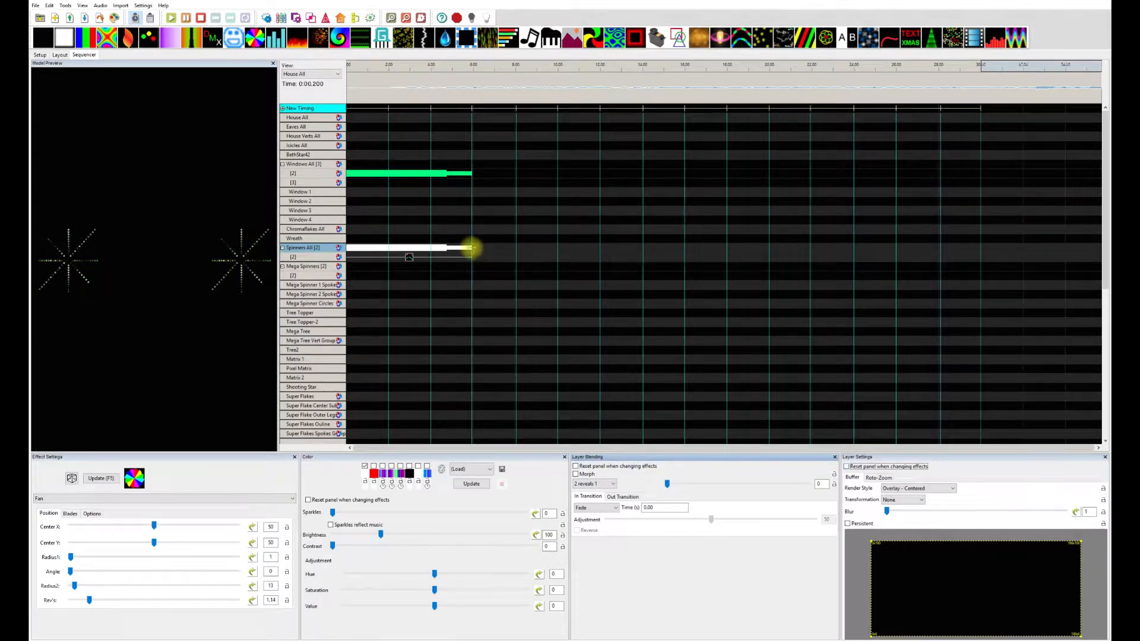
With the Spinners All fan selected, add a Pinwheel effect to Mega Spinner 1 Spokes from about 12 to 16 s, and insert a layer below
{"action": "left_click", "coordinate": [471, 248]}
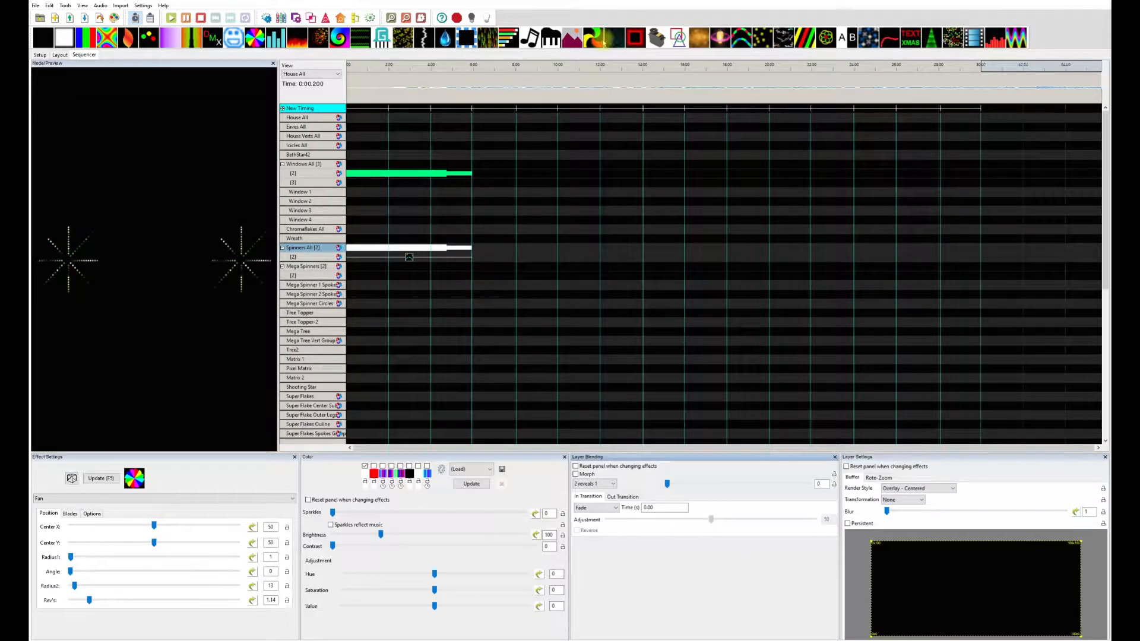
{"action": "left_click_drag", "start_coordinate": [593, 39], "coordinate": [636, 286]}
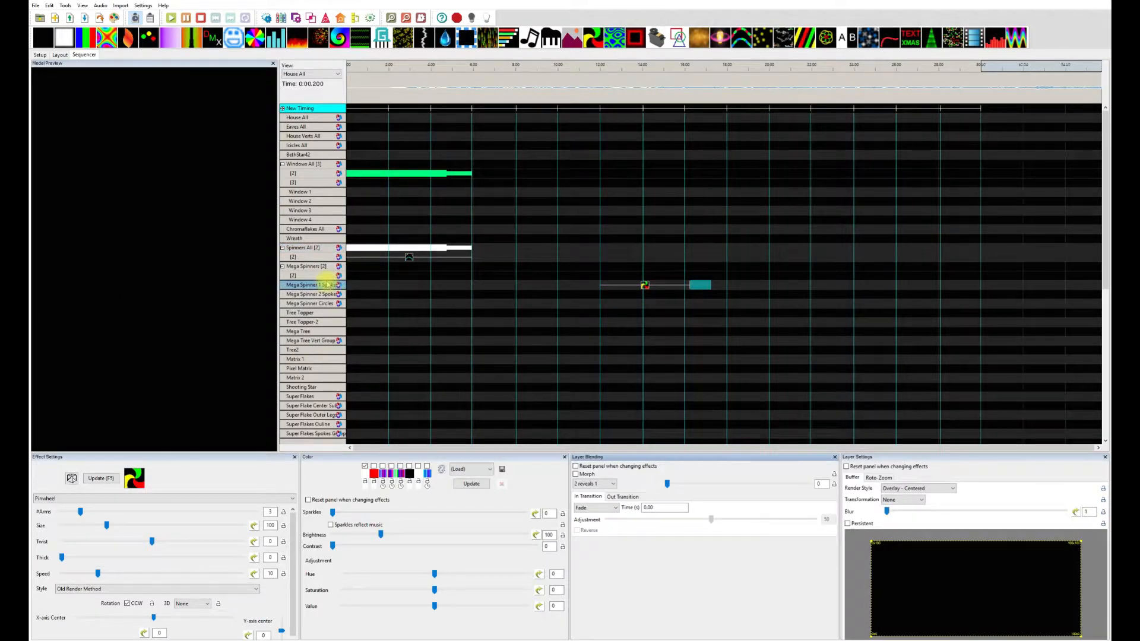
{"action": "right_click", "coordinate": [328, 285]}
{"action": "left_click", "coordinate": [351, 296]}
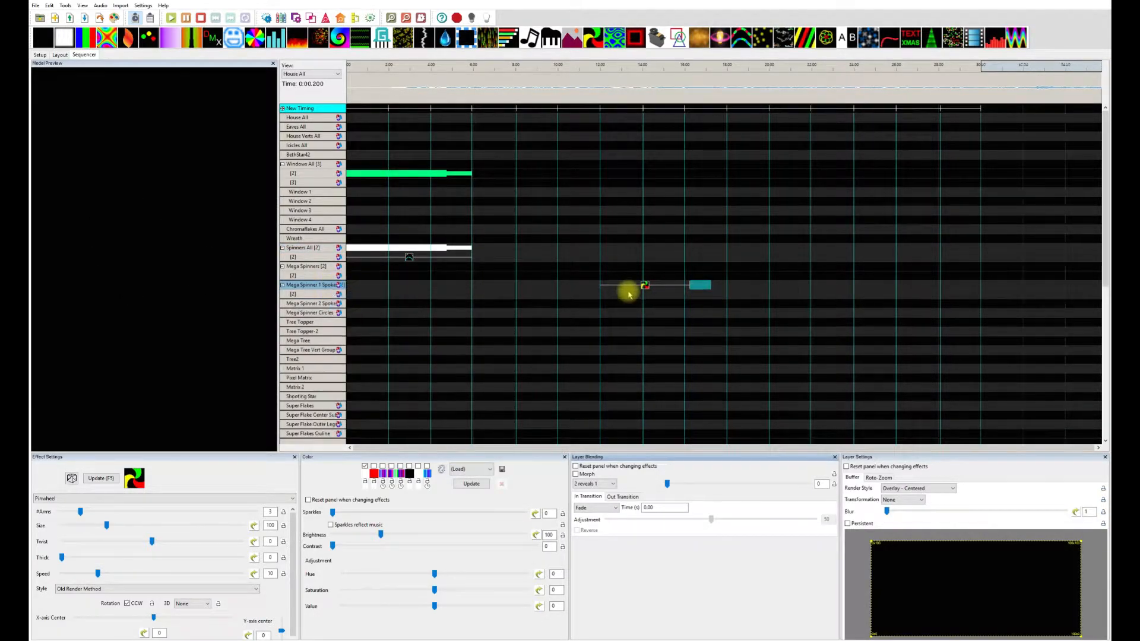
With the effect on Spinners All's second layer selected, add a Marquee effect to Mega Spinner 1 Spokes' second layer, directly under the Pinwheel
{"action": "left_click", "coordinate": [647, 285]}
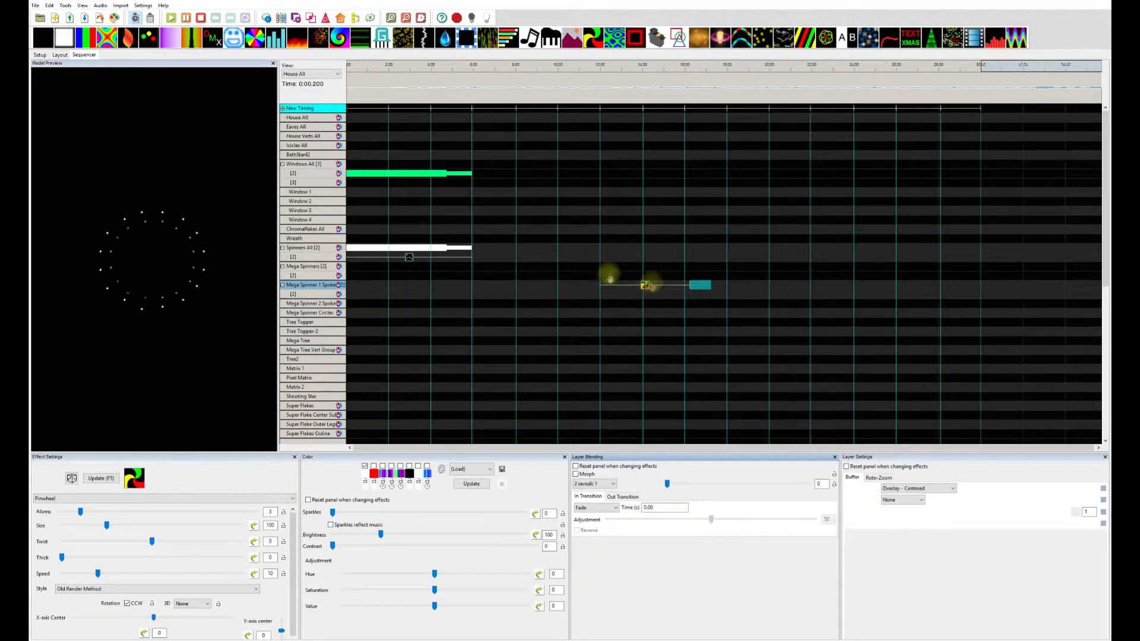
{"action": "left_click", "coordinate": [471, 257]}
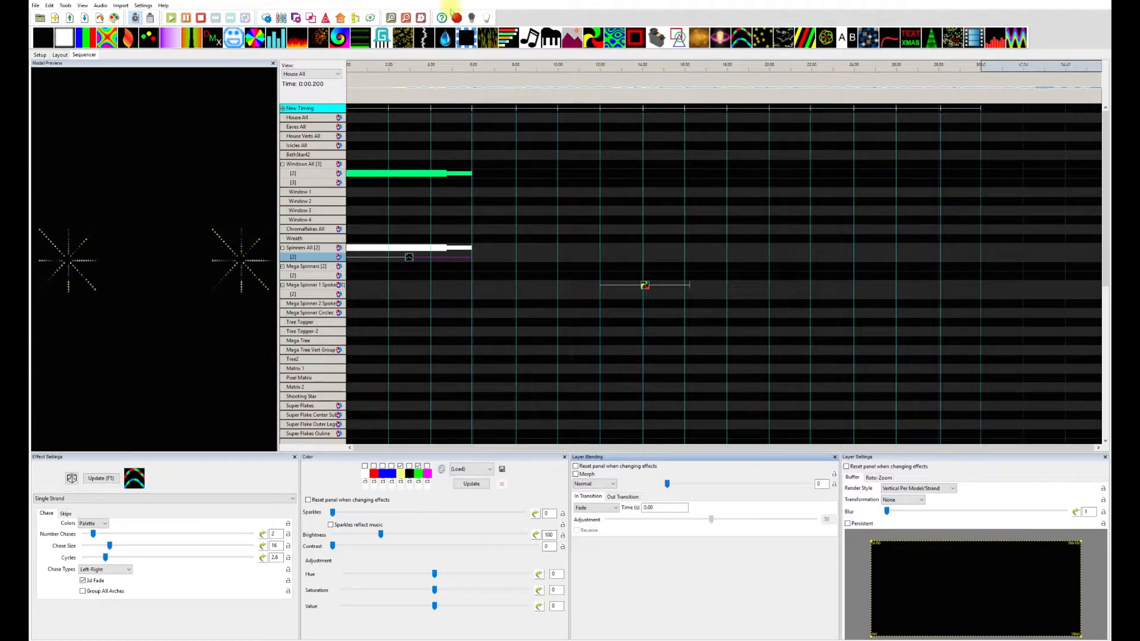
{"action": "left_click_drag", "start_coordinate": [466, 37], "coordinate": [687, 295]}
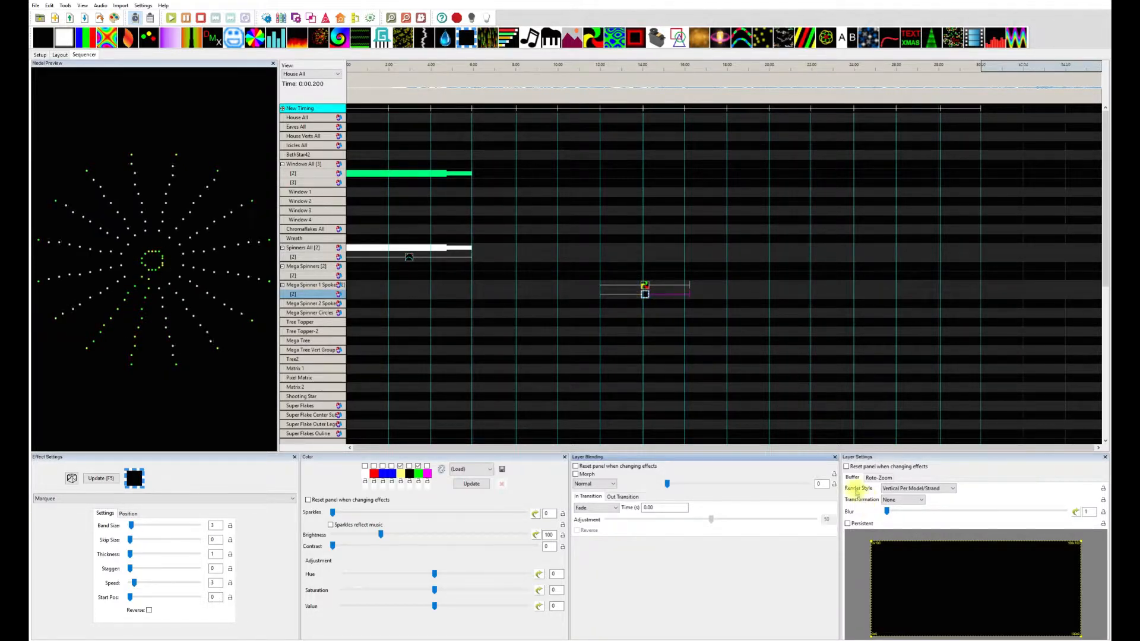
Turn resetting on effect change back on for the Layer Settings, Layer Blending and Color panels
{"action": "left_click", "coordinate": [847, 466]}
{"action": "left_click", "coordinate": [575, 467]}
{"action": "left_click", "coordinate": [308, 500]}
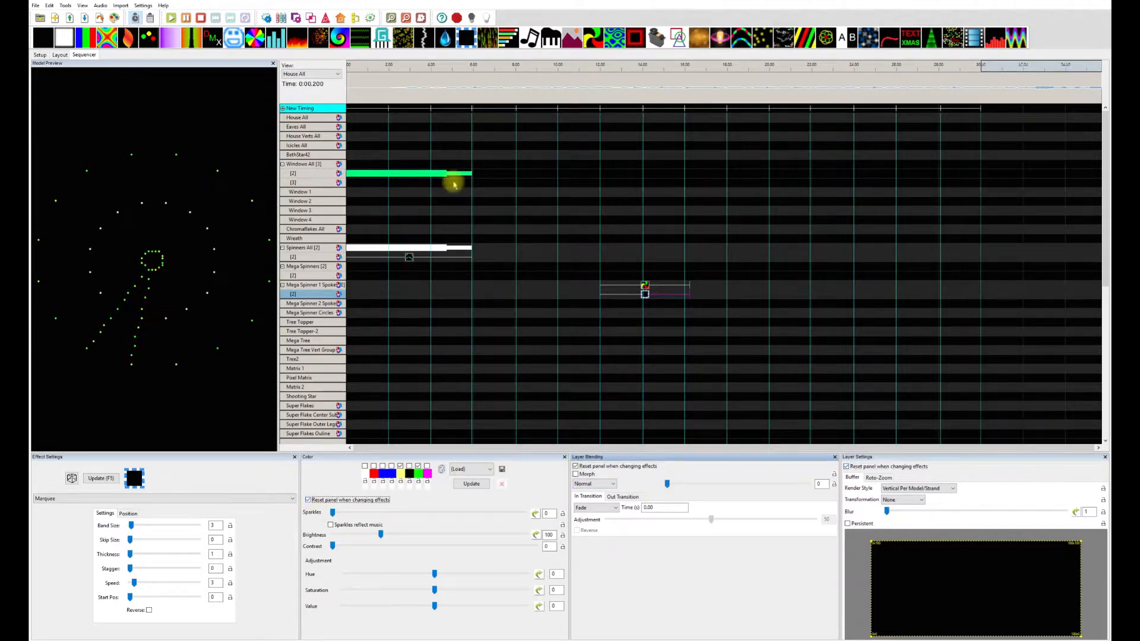
Copy the fan effect from the second Windows All layer and paste it onto Mega Spinner Circles at about 12 s
{"action": "left_click", "coordinate": [472, 174]}
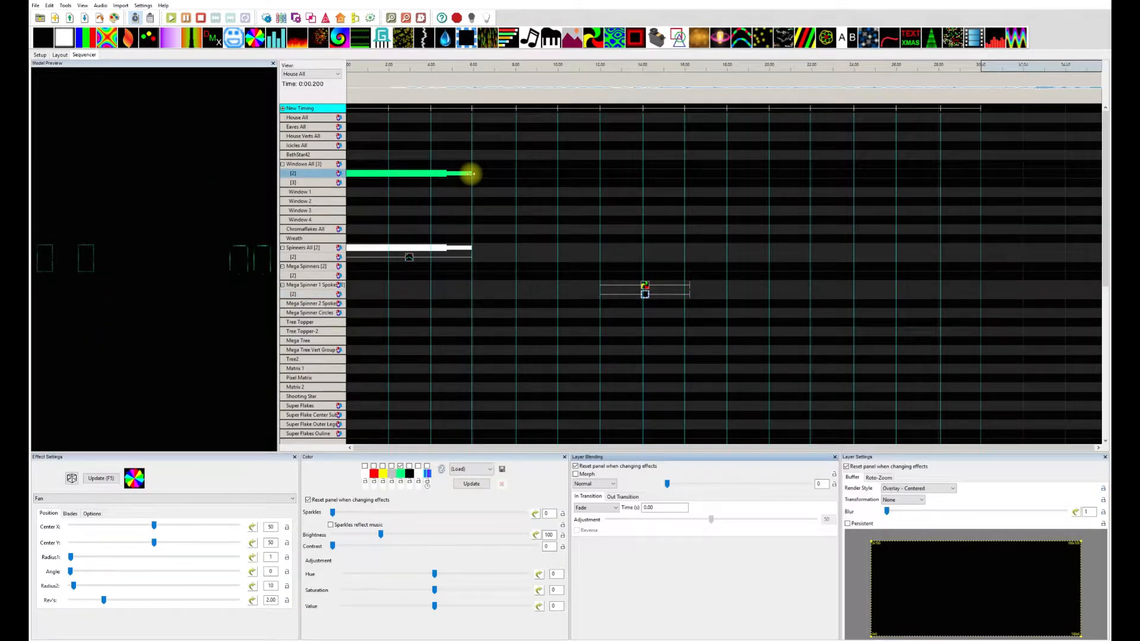
{"action": "right_click", "coordinate": [472, 174]}
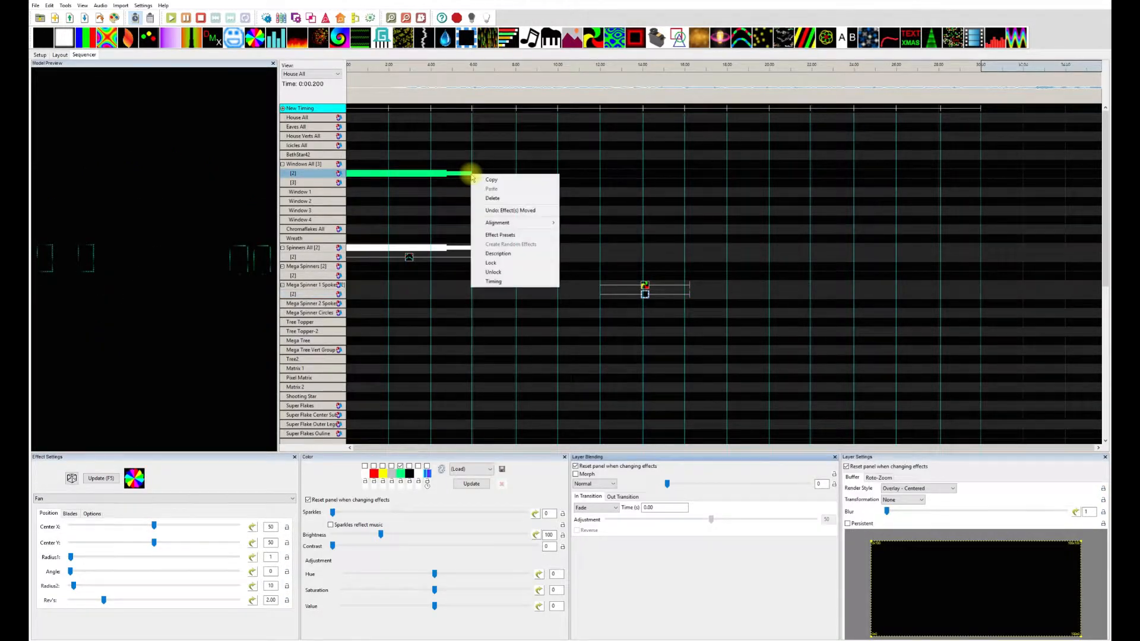
{"action": "left_click", "coordinate": [504, 181]}
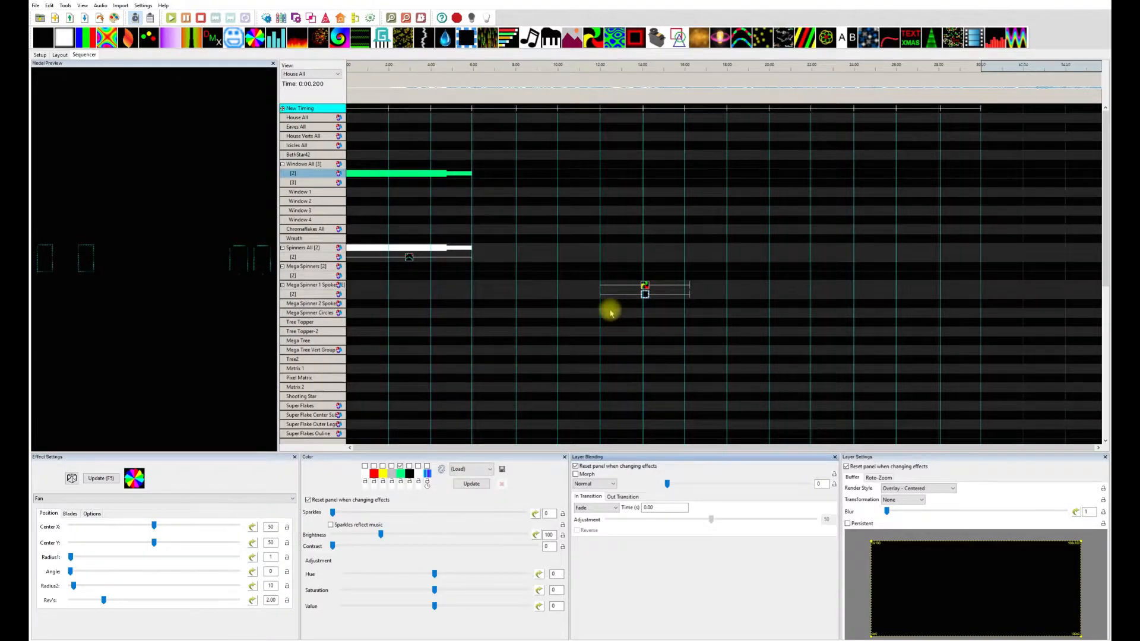
{"action": "right_click", "coordinate": [610, 310]}
{"action": "left_click", "coordinate": [630, 325]}
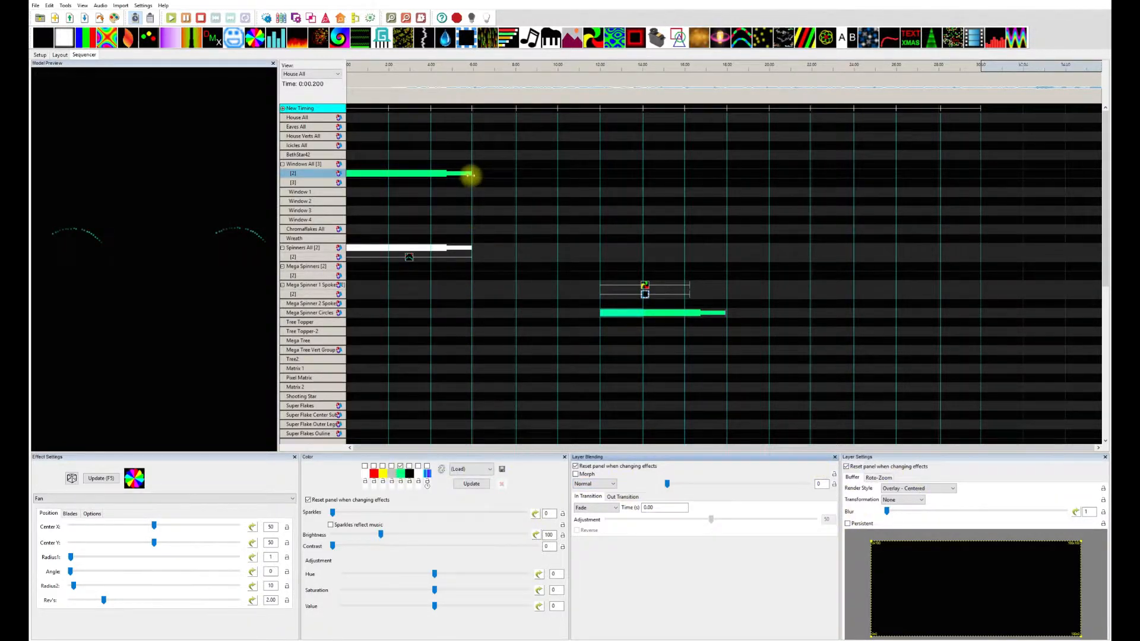
Give the Windows All fan's third palette colour a rainbow gradient curve, and make it the only active colour instead of green
{"action": "left_click", "coordinate": [470, 175]}
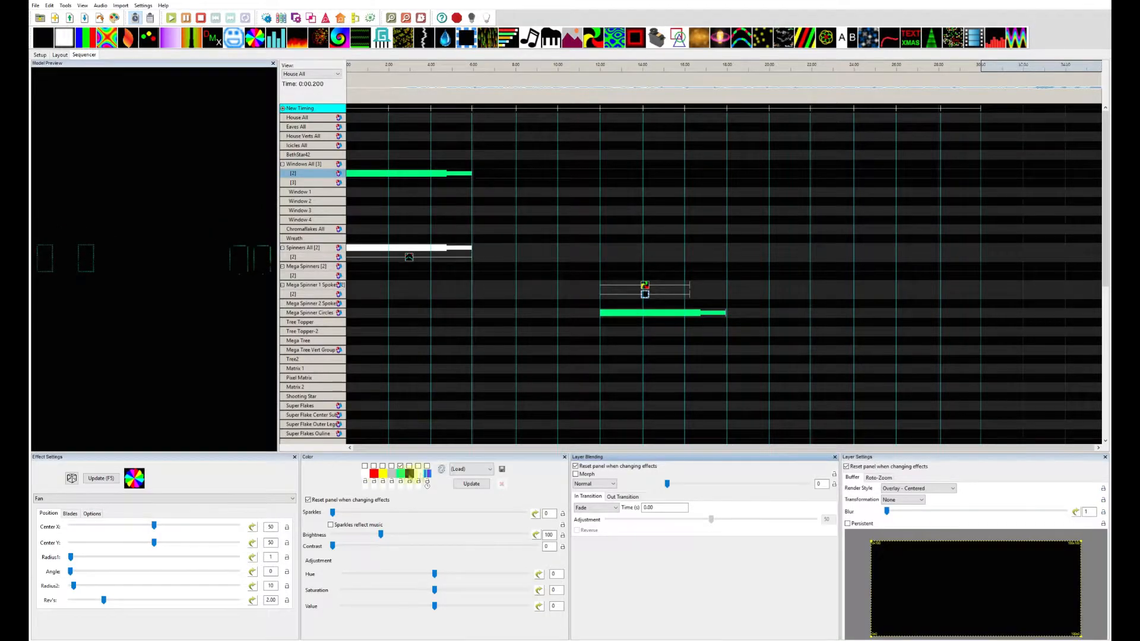
{"action": "left_click", "coordinate": [383, 480]}
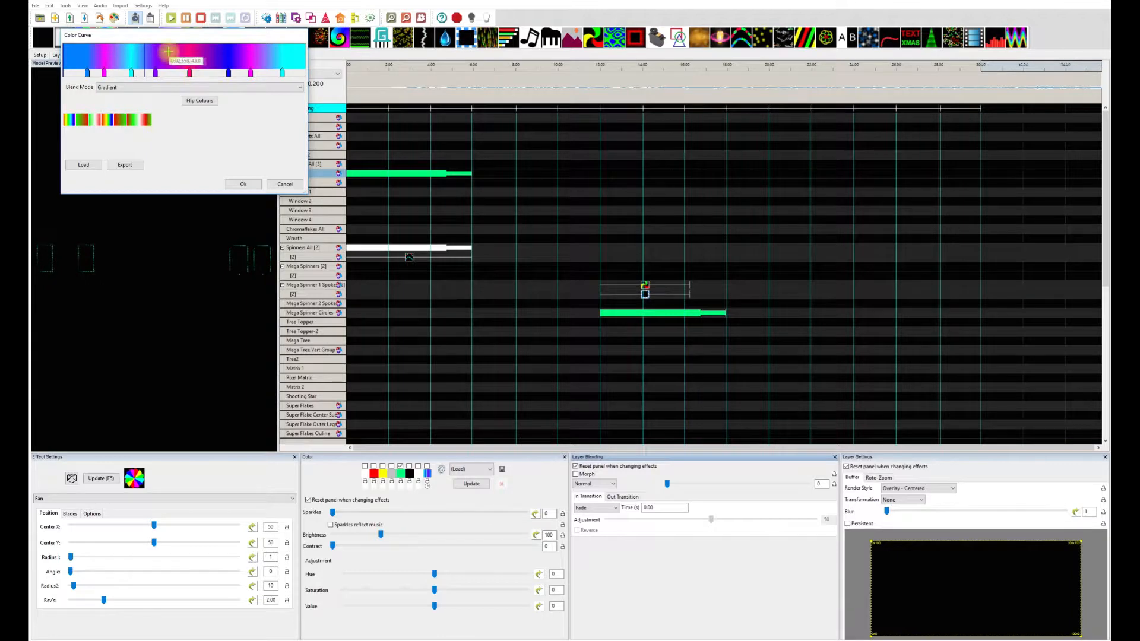
{"action": "left_click", "coordinate": [110, 121]}
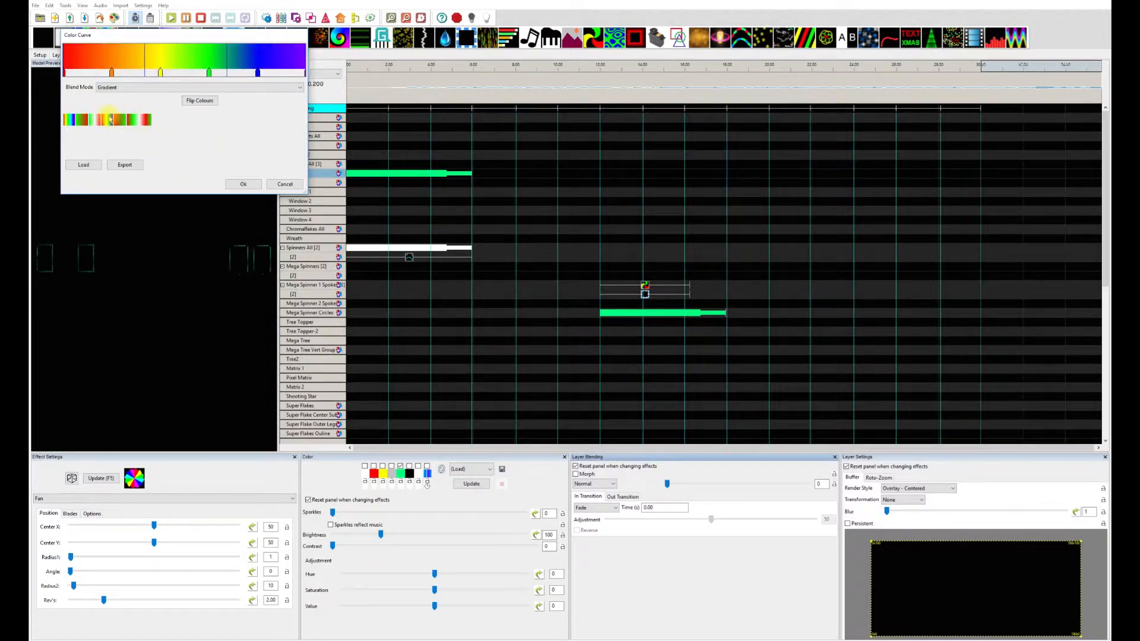
{"action": "left_click", "coordinate": [243, 184]}
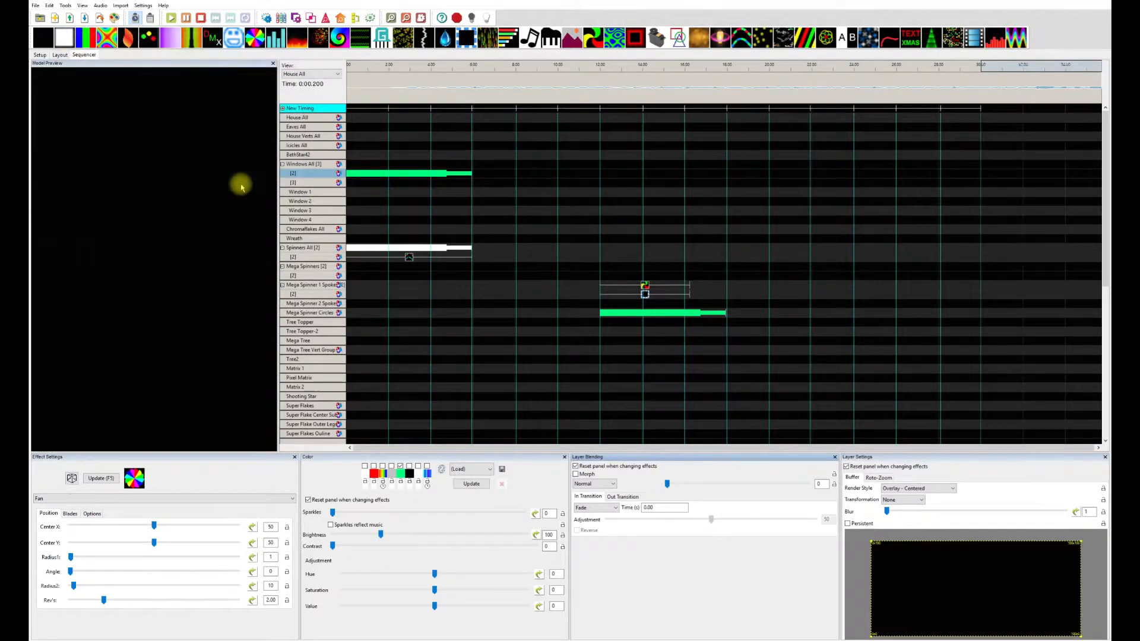
{"action": "left_click", "coordinate": [382, 466]}
{"action": "left_click", "coordinate": [400, 467]}
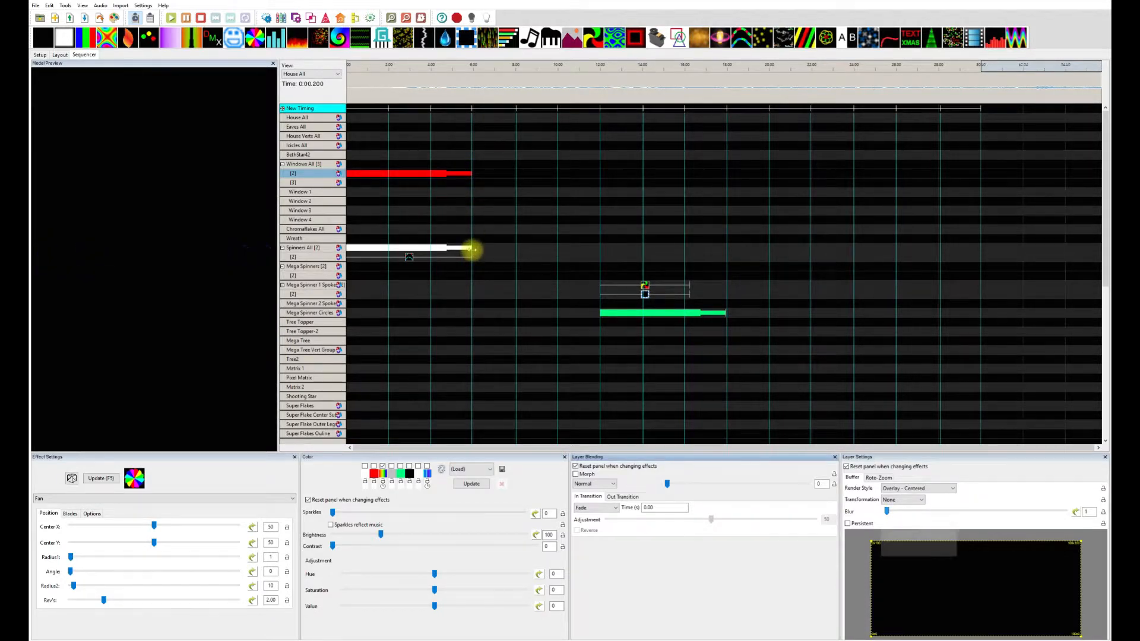
Save the Windows All fan effect's colour palette for reuse and select it from the saved palettes
{"action": "left_click", "coordinate": [471, 248]}
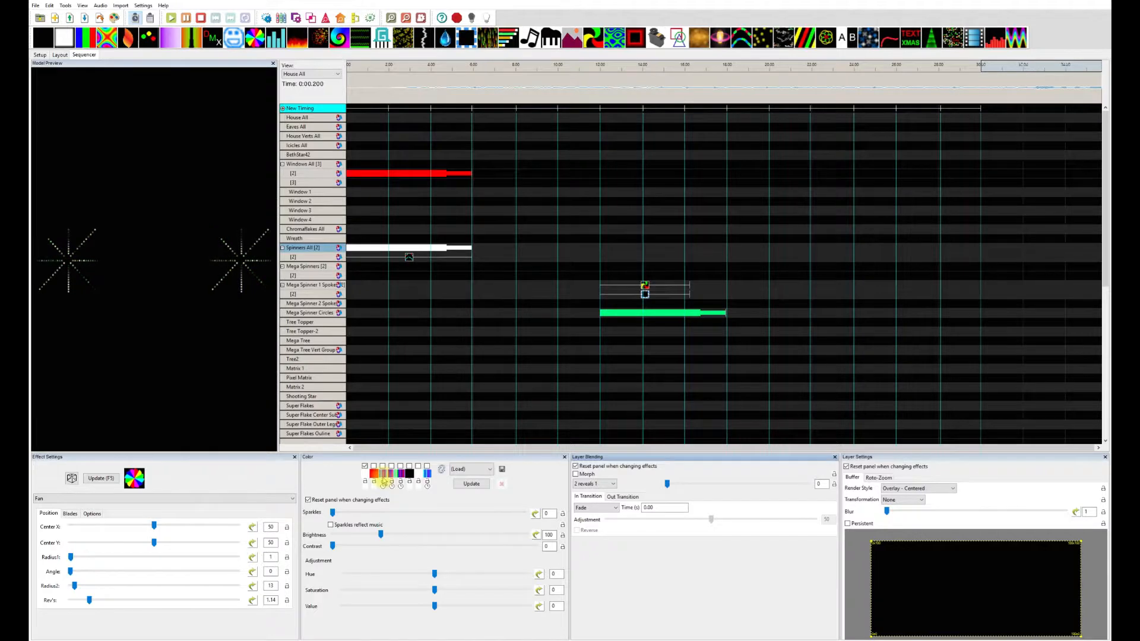
{"action": "left_click", "coordinate": [471, 172]}
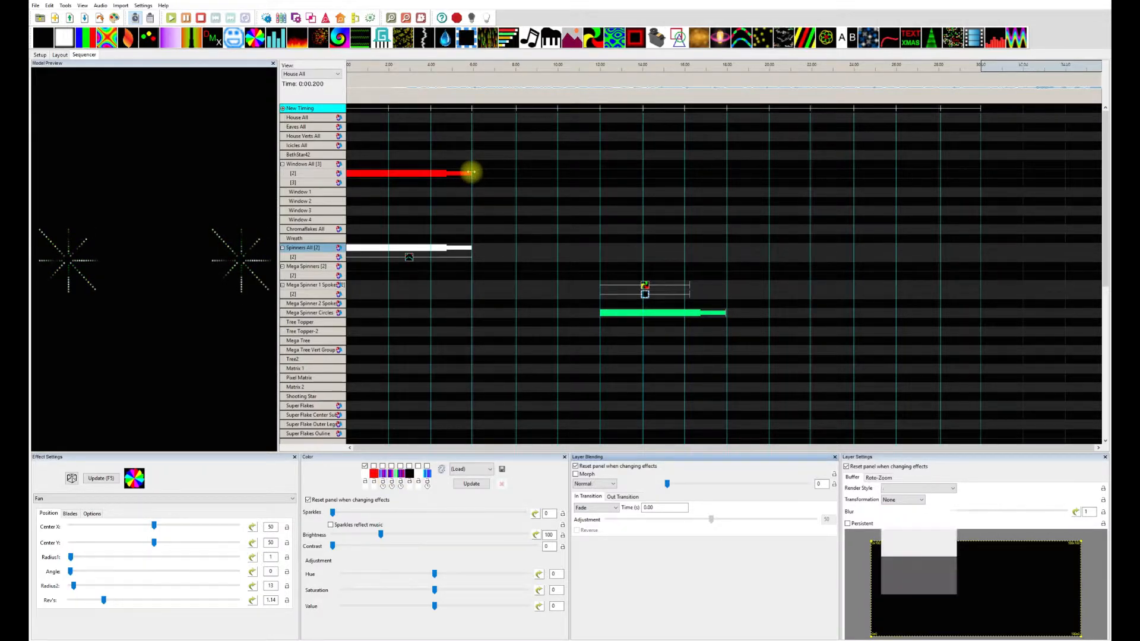
{"action": "left_click", "coordinate": [489, 470]}
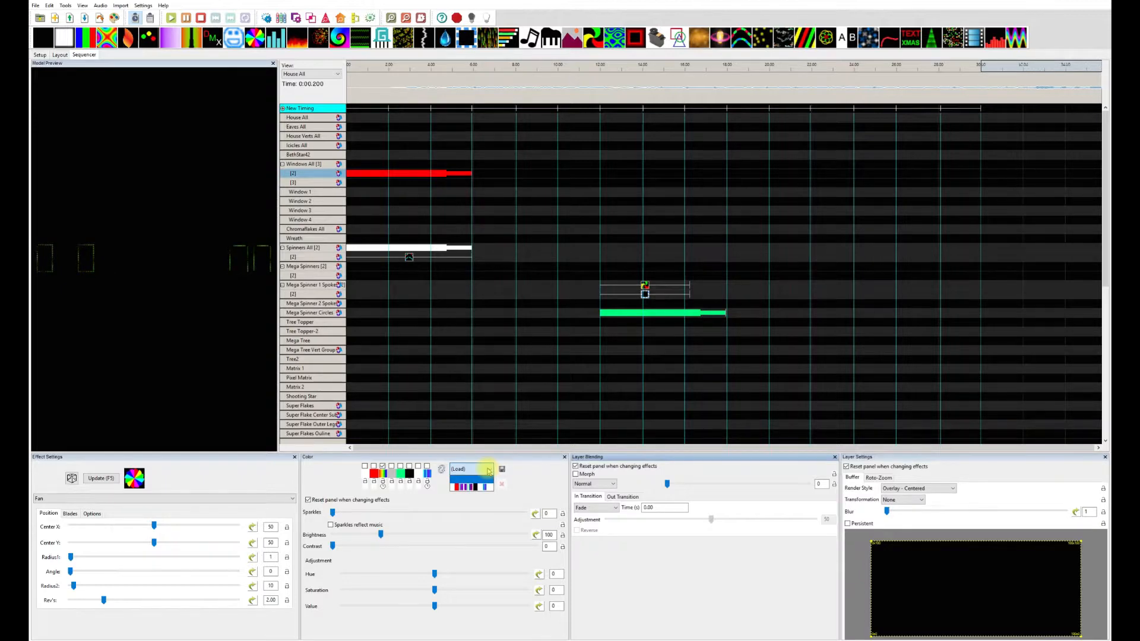
{"action": "left_click", "coordinate": [502, 471]}
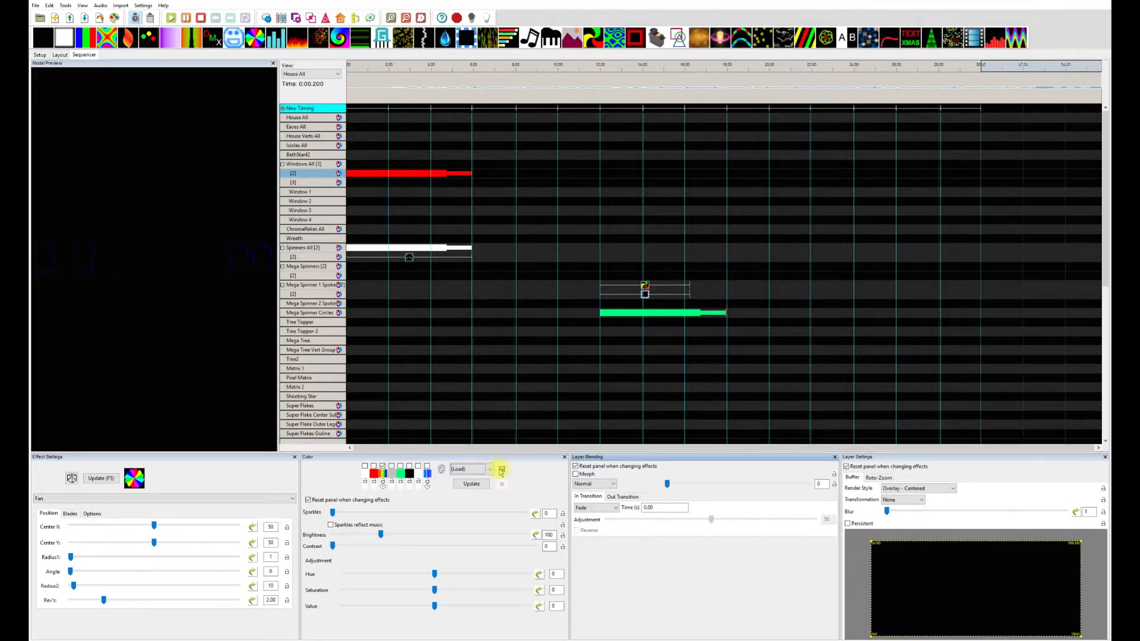
{"action": "left_click", "coordinate": [470, 174]}
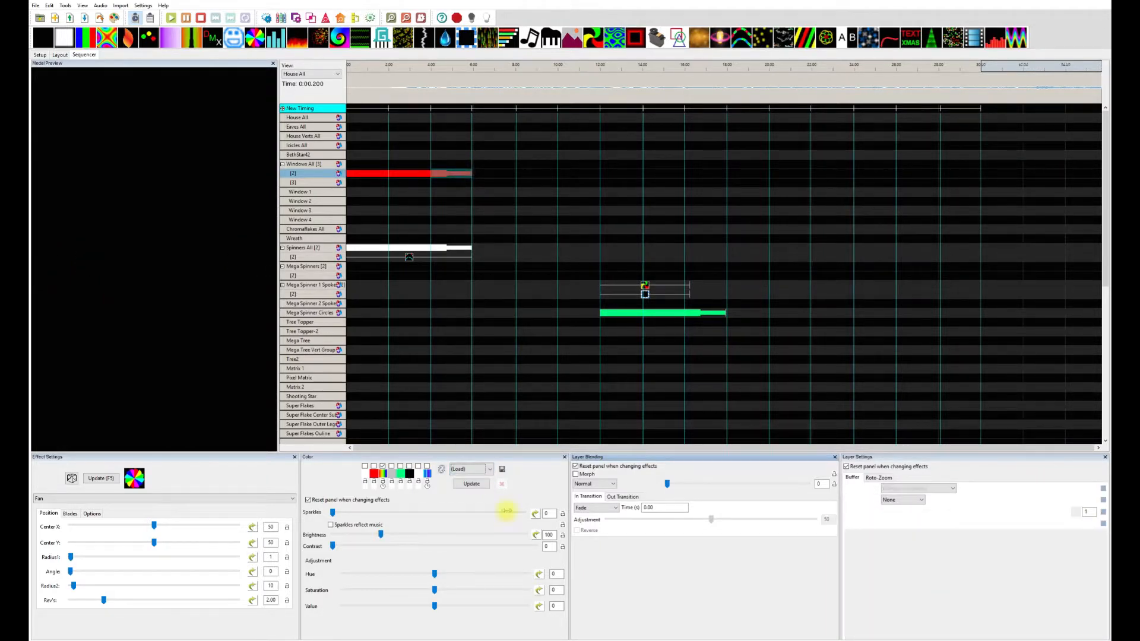
{"action": "left_click", "coordinate": [489, 469]}
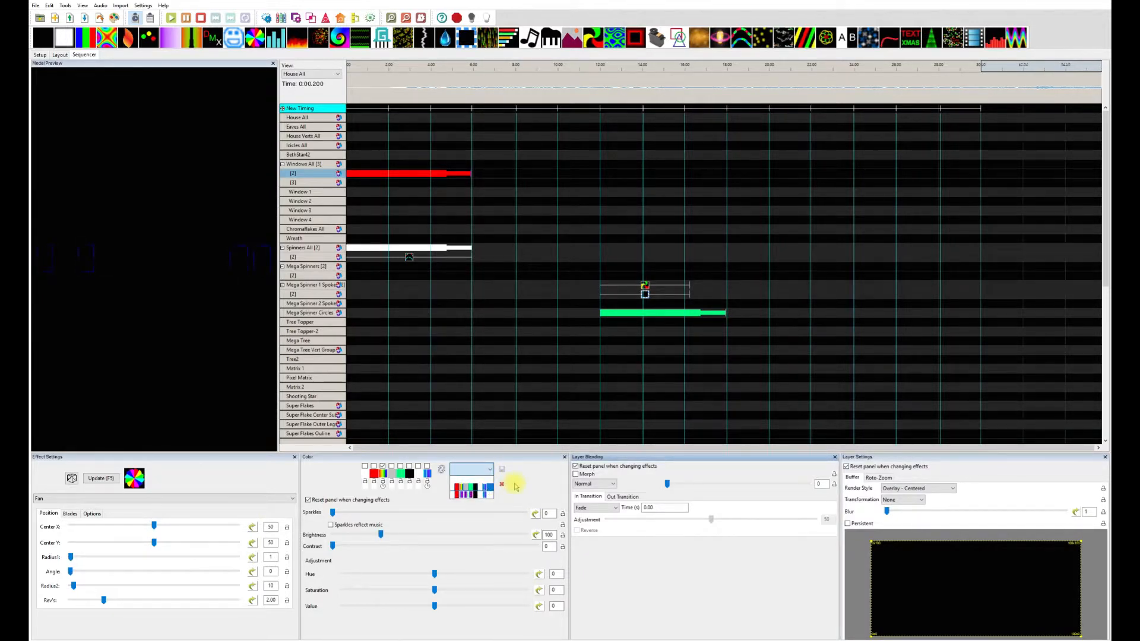
{"action": "left_click", "coordinate": [487, 489]}
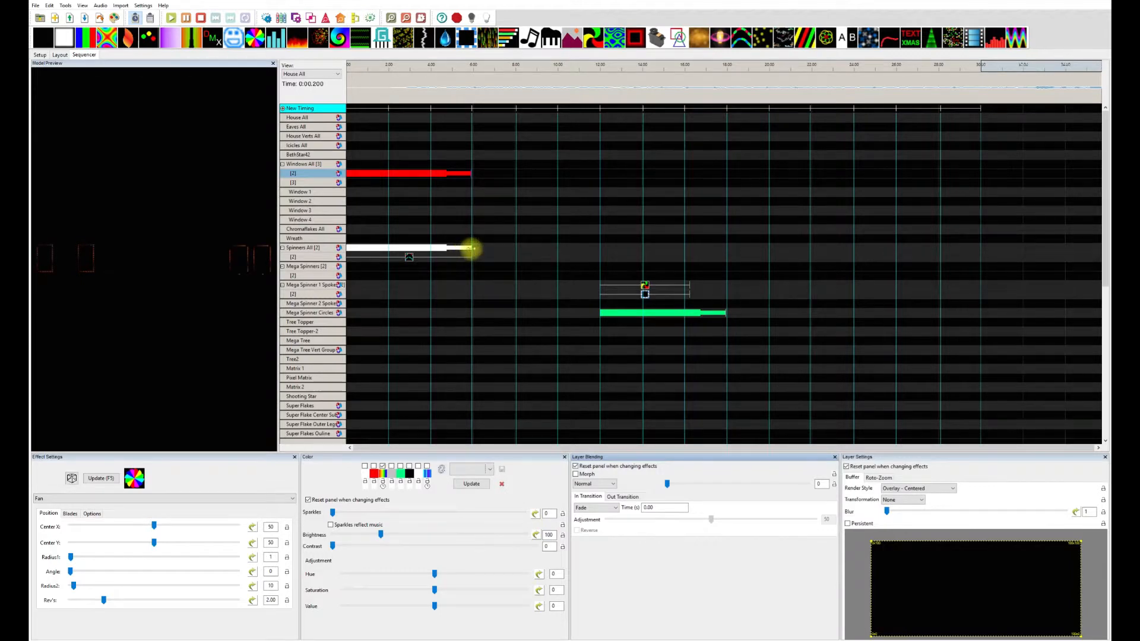
Load the saved rainbow palette into the Spinners All fan effect, update it, and enable the rainbow colour in place of white
{"action": "left_click", "coordinate": [469, 248]}
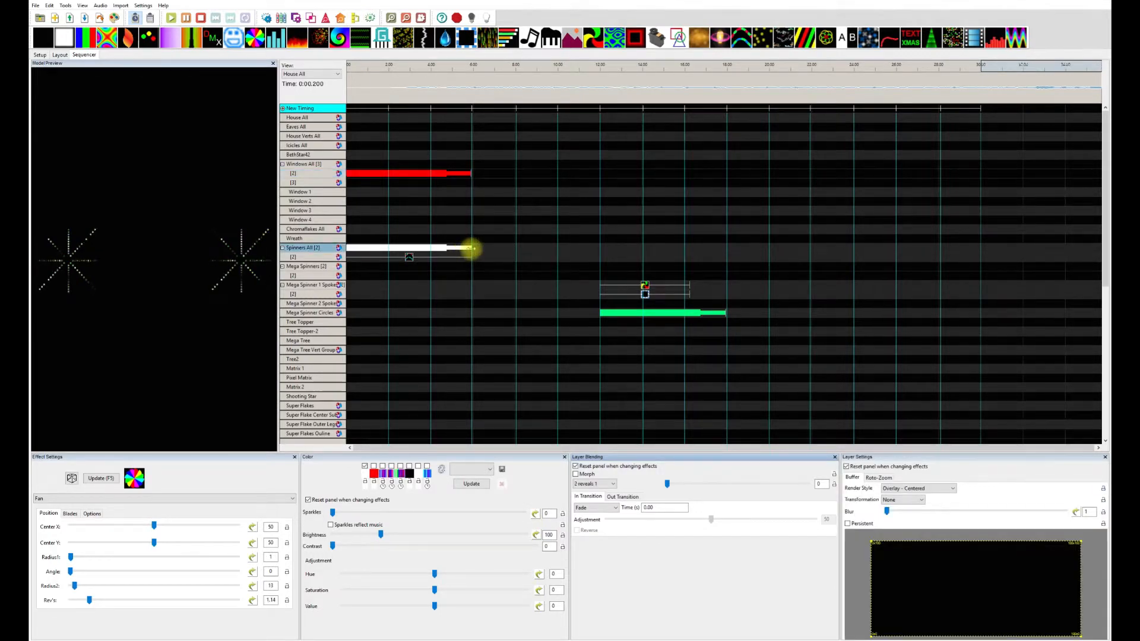
{"action": "left_click", "coordinate": [489, 469]}
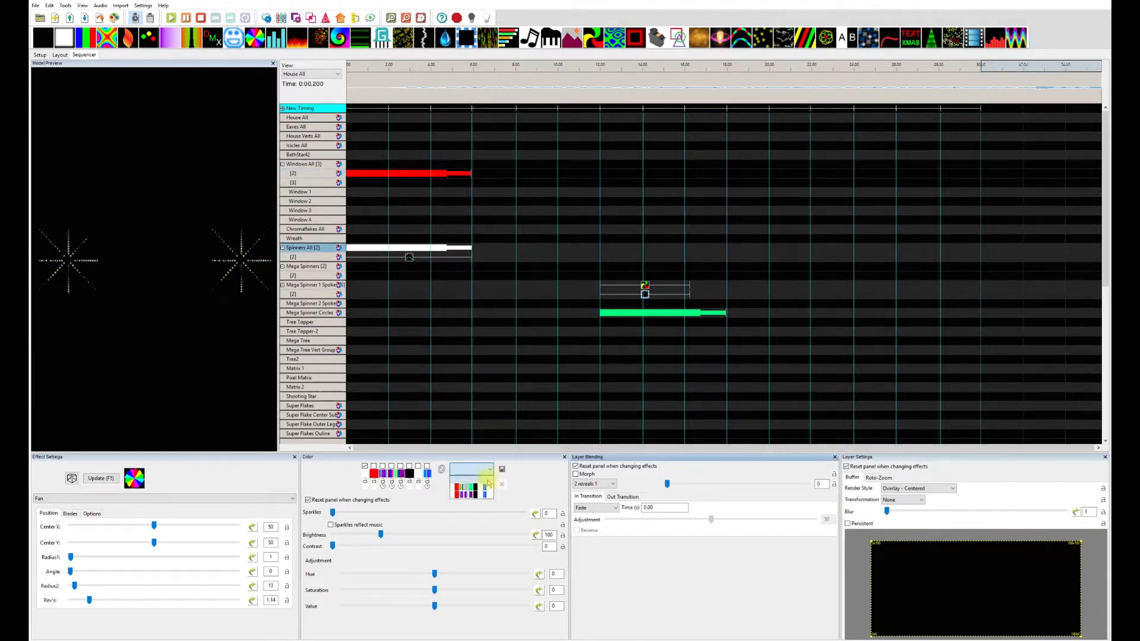
{"action": "left_click", "coordinate": [485, 487]}
{"action": "left_click", "coordinate": [471, 484]}
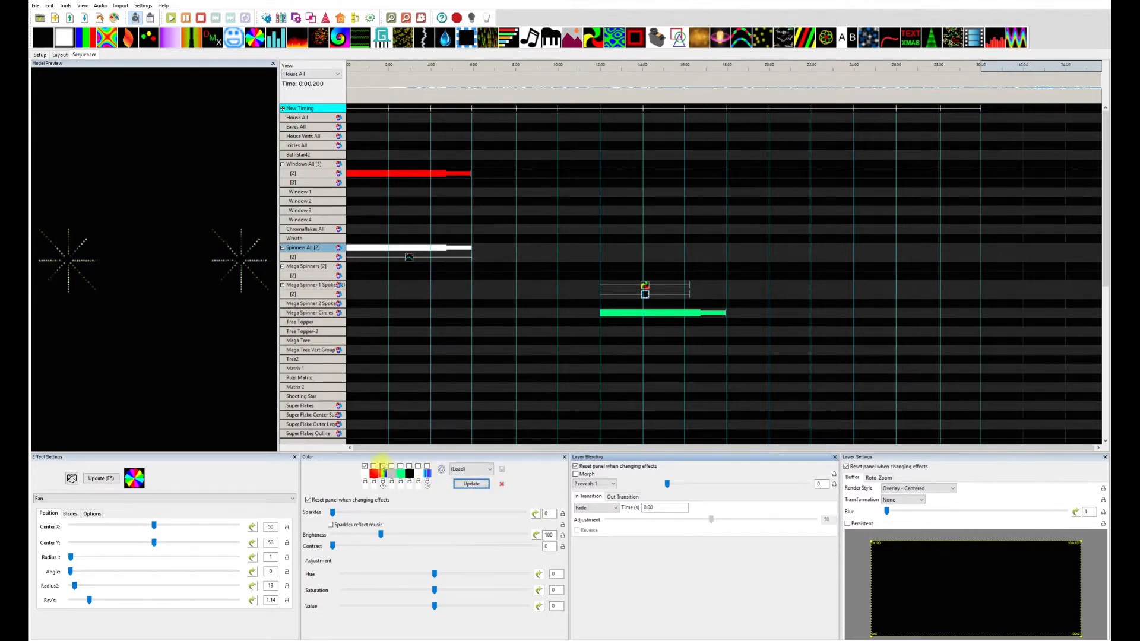
{"action": "left_click", "coordinate": [382, 466]}
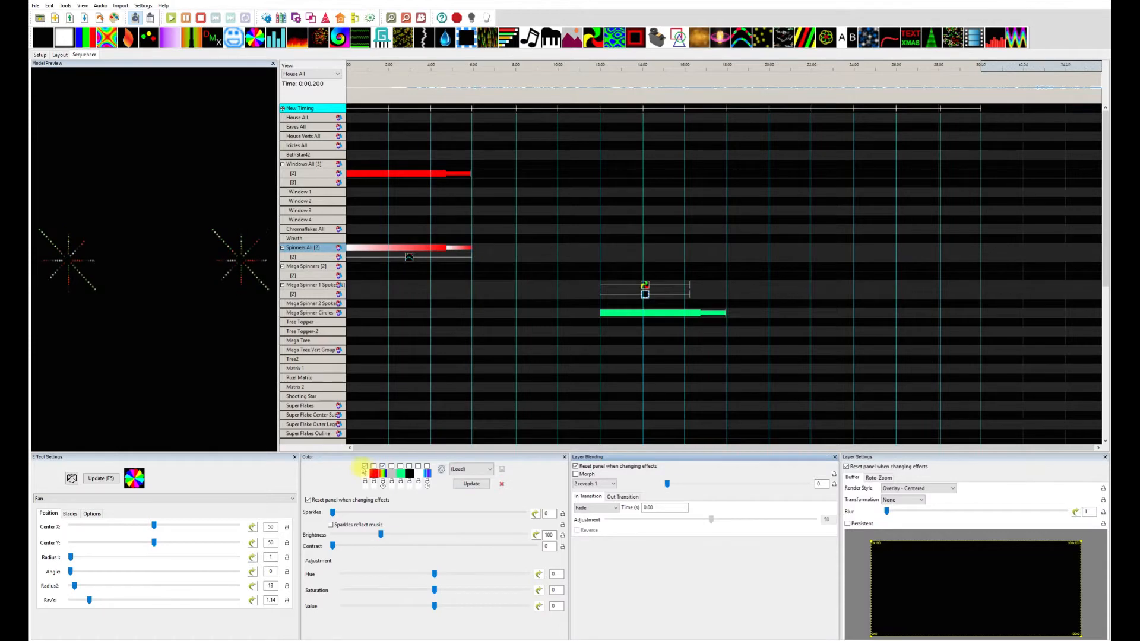
{"action": "left_click", "coordinate": [365, 465]}
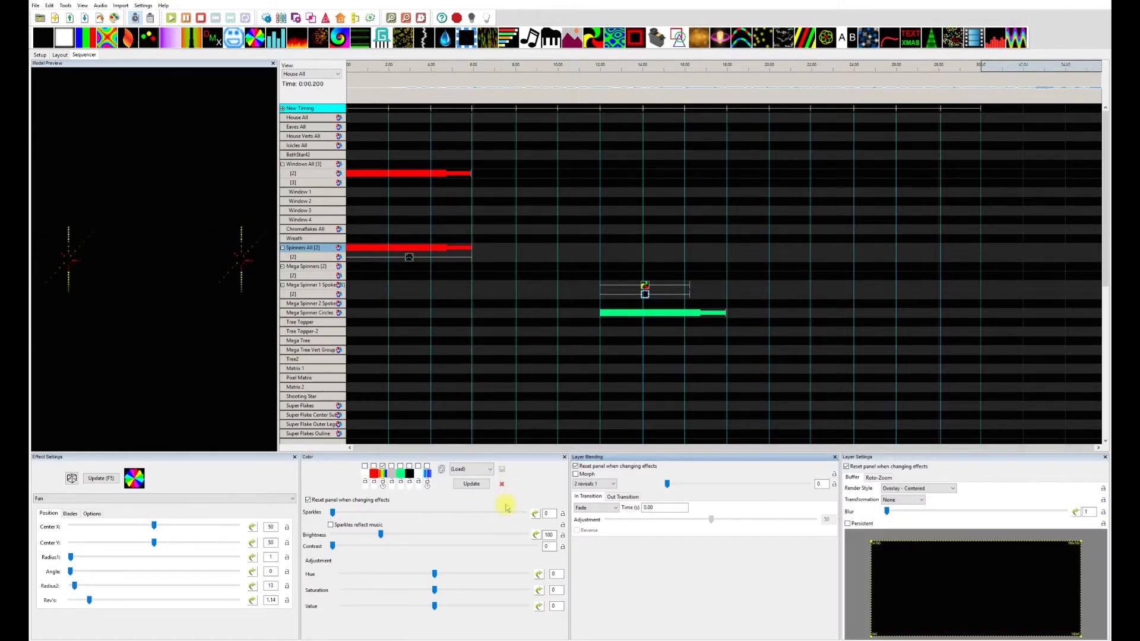
Review the entries in the list of saved colour palettes
{"action": "left_click", "coordinate": [489, 471]}
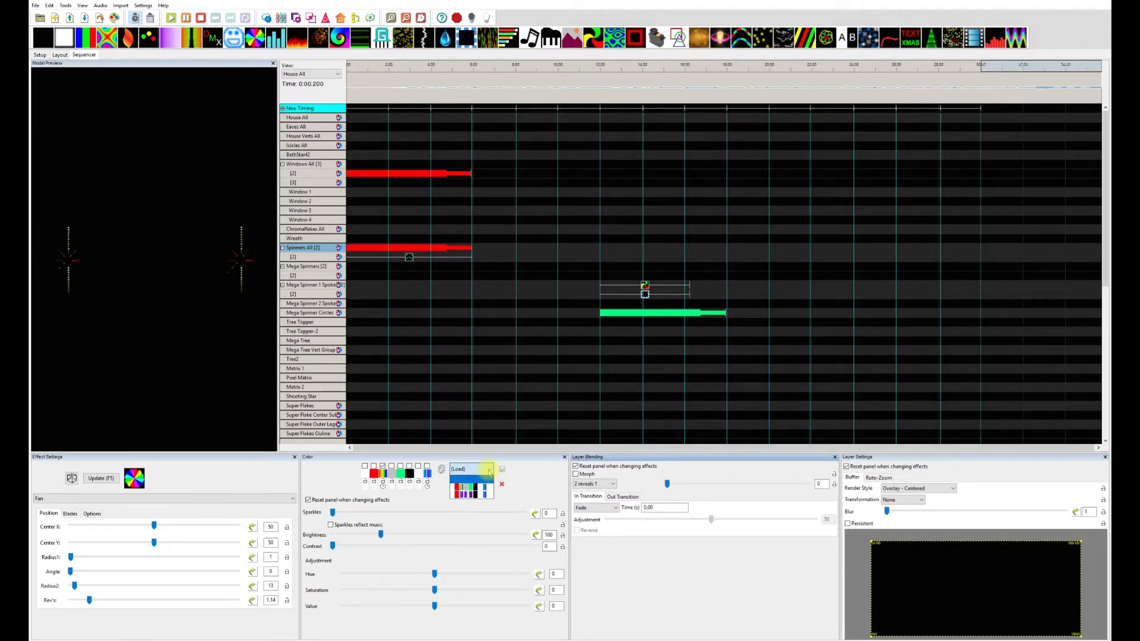
{"action": "scroll", "coordinate": [466, 497], "scroll_direction": "down", "scroll_amount": 5}
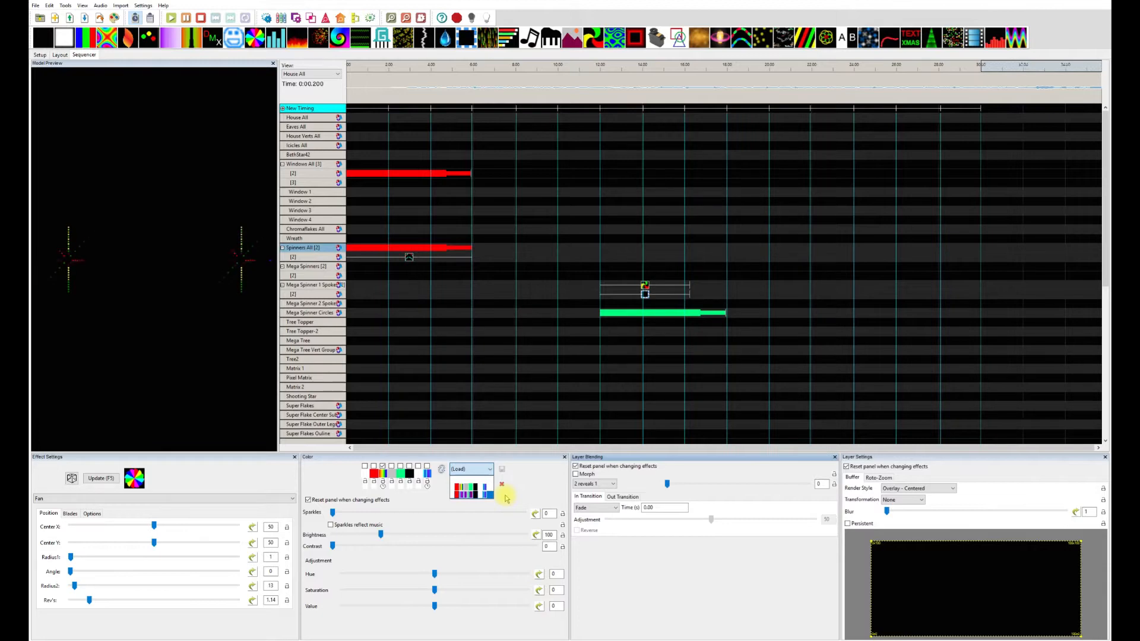
{"action": "left_click", "coordinate": [507, 497]}
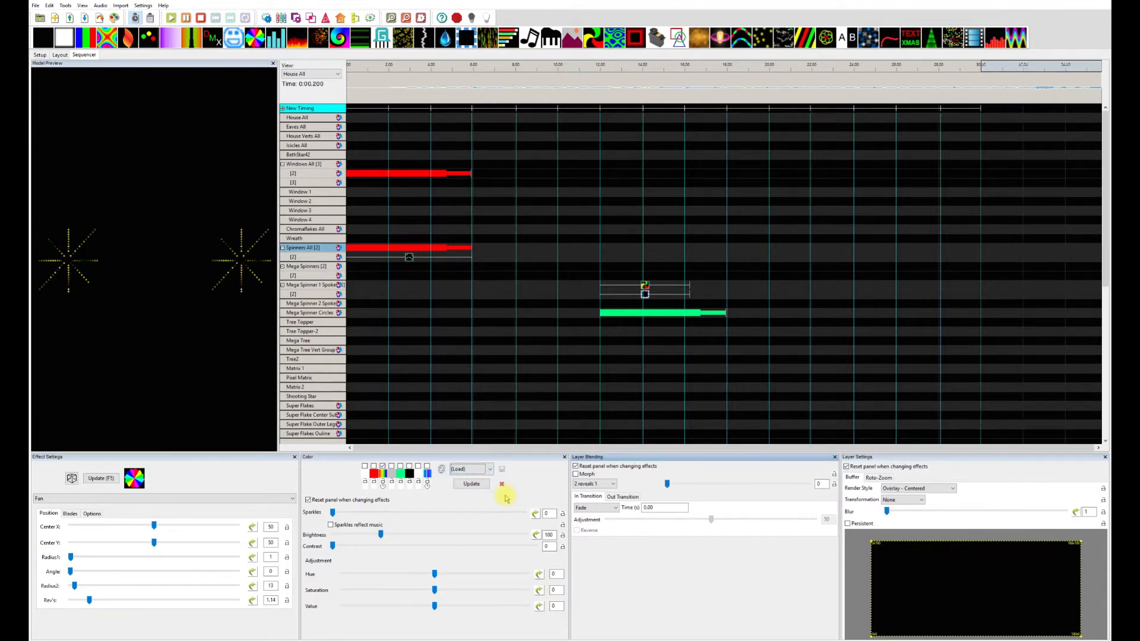
With the Windows All fan effect selected, add a Galaxy effect to Matrix 1 from about 12 to 14 s
{"action": "left_click", "coordinate": [469, 172]}
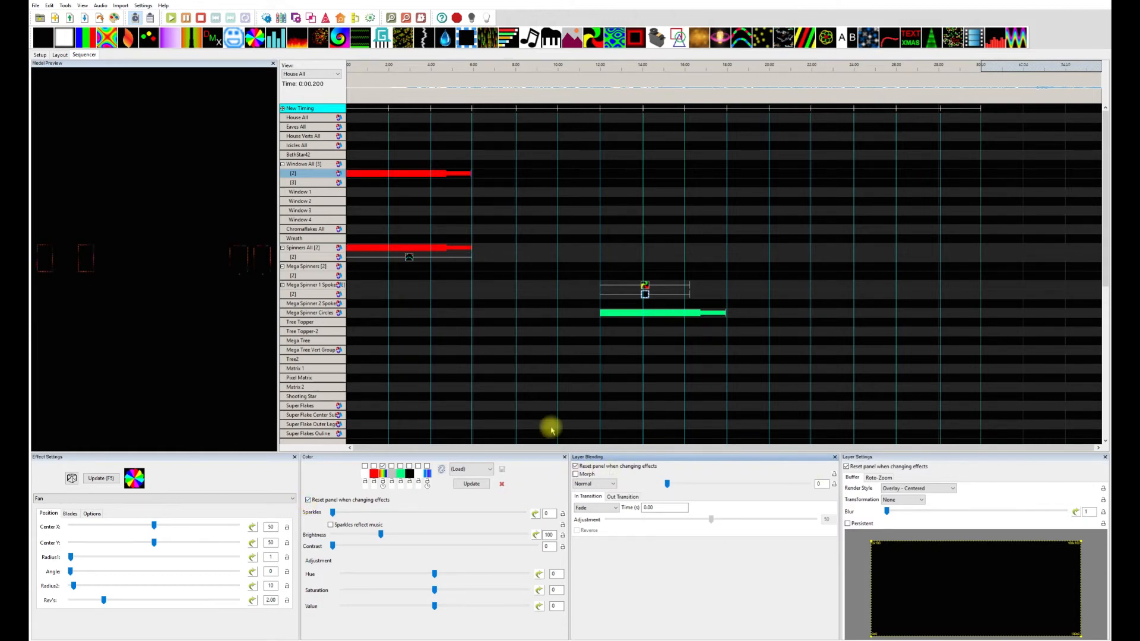
{"action": "left_click_drag", "start_coordinate": [339, 37], "coordinate": [645, 371]}
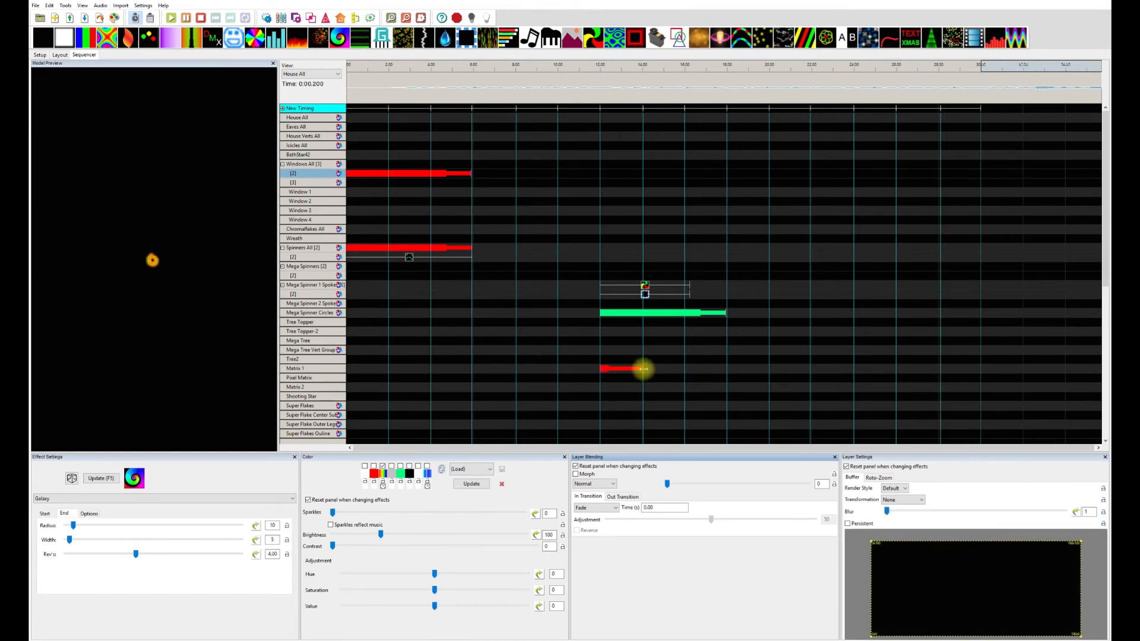